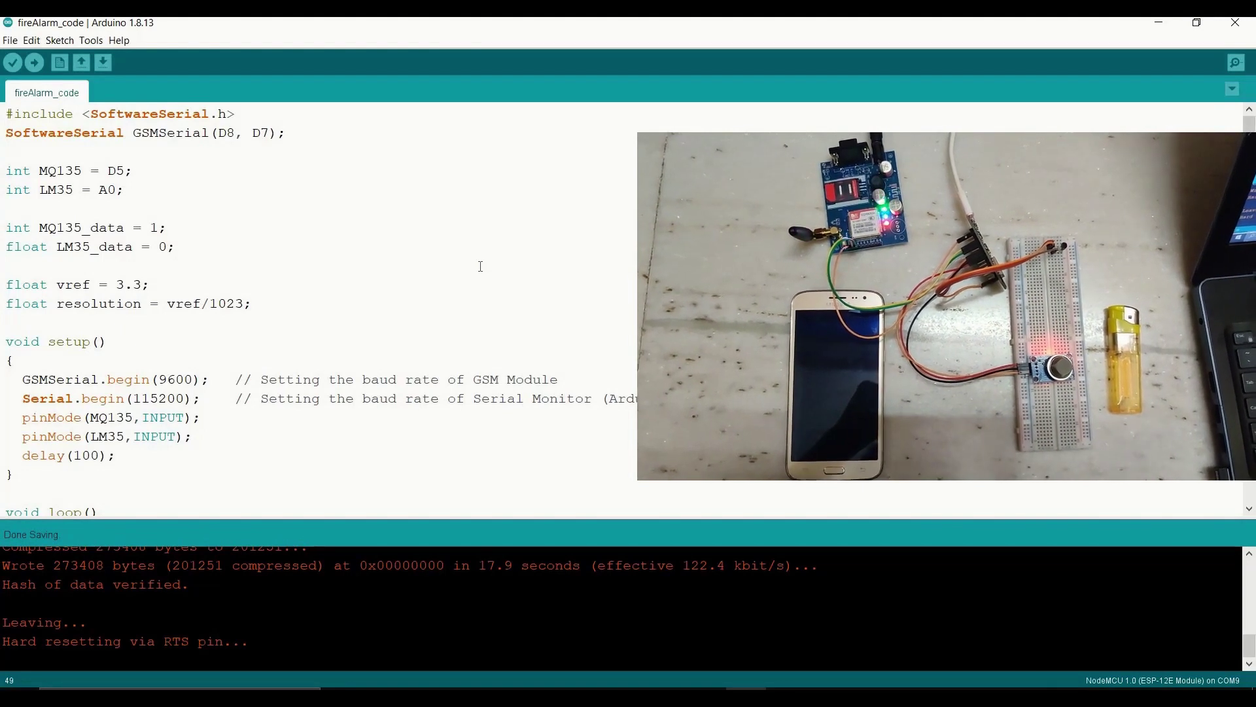
scroll(480, 266, "down", 2)
scroll(365, 322, "down", 8)
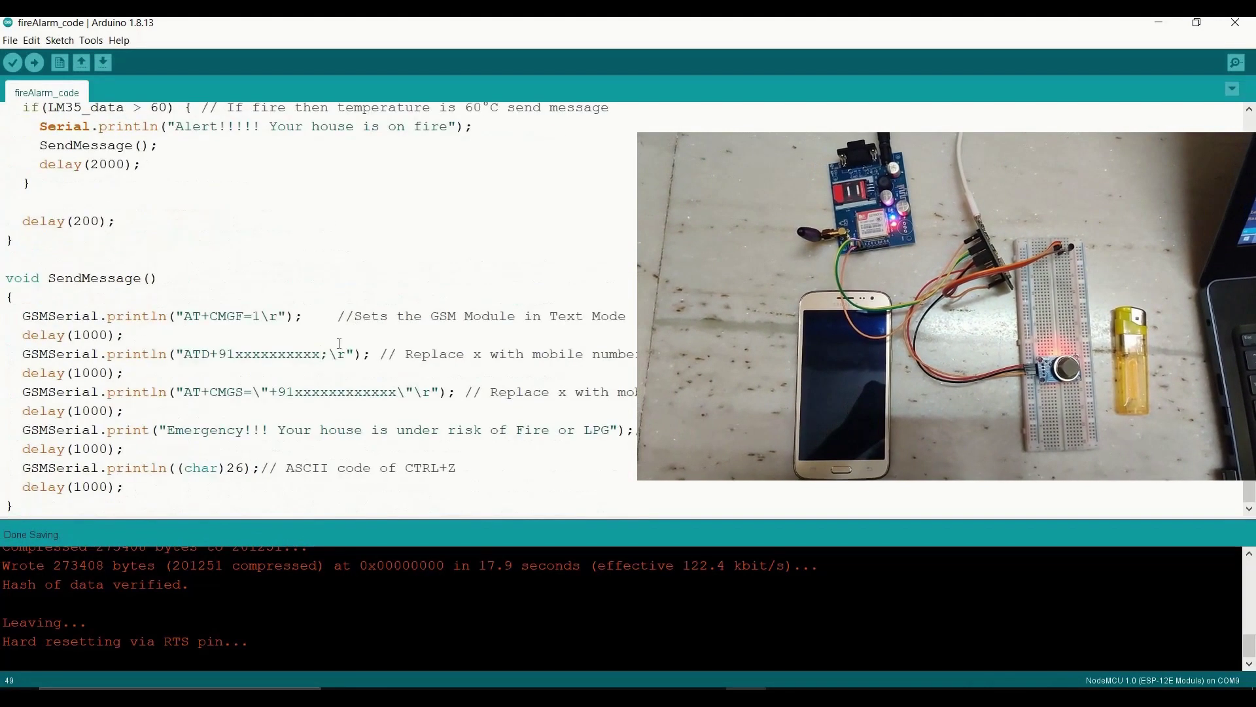
Step: Clear the placeholder x digits from the ATD and AT+CMGS phone numbers in SendMessage()
left_click(320, 354)
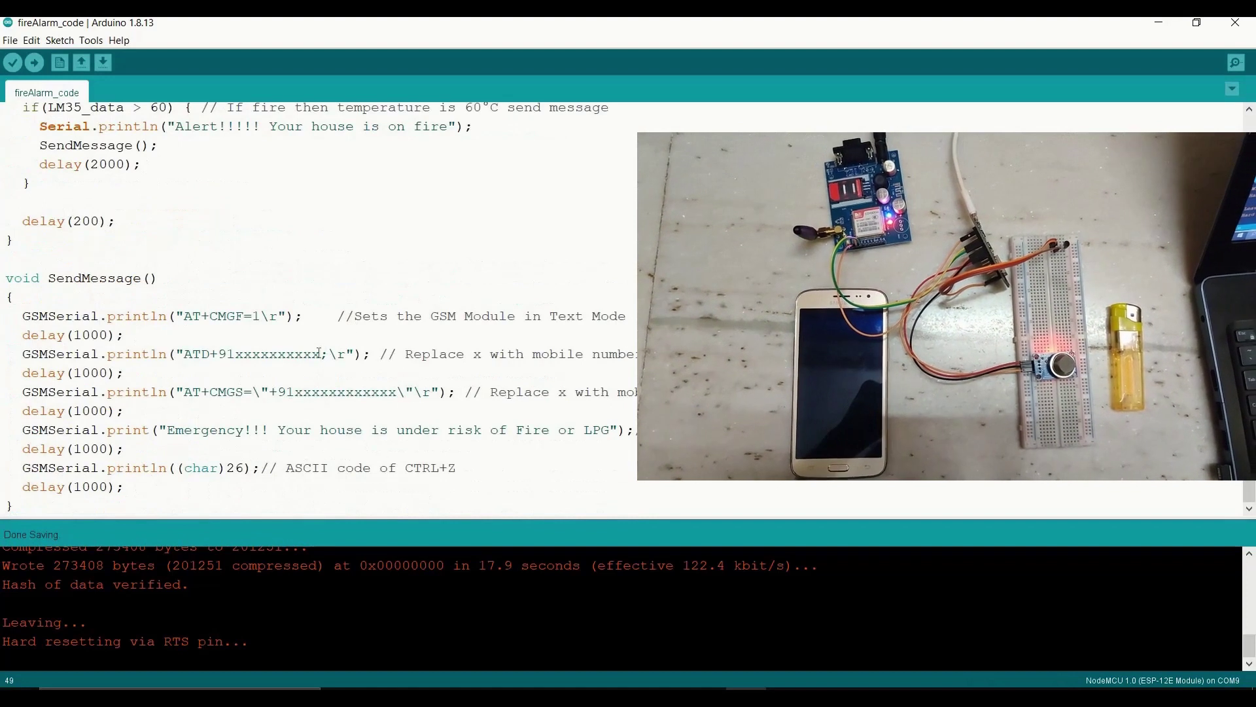
key("BackSpace")
key("BackSpace")
key("BackSpace")
key("BackSpace")
key("BackSpace")
key("BackSpace")
key("BackSpace")
key("BackSpace")
key("BackSpace")
type("9")
type("9xxxxxx65")
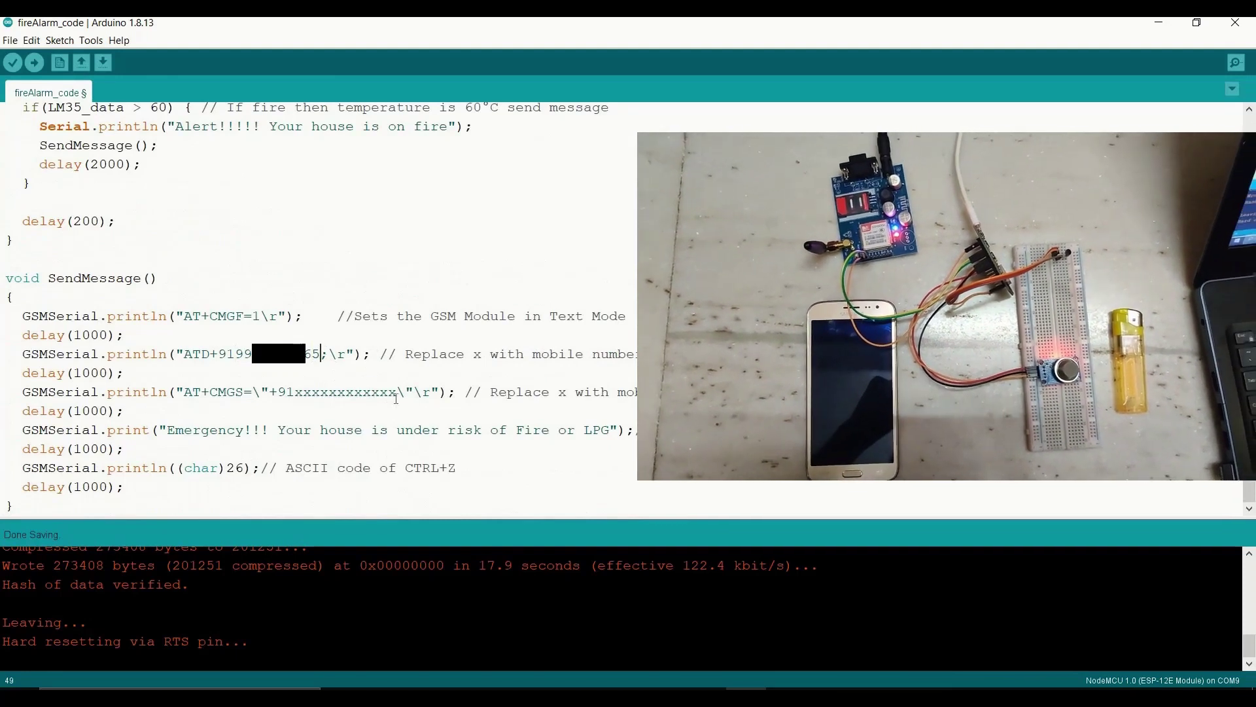
left_click(396, 393)
key("BackSpace")
key("BackSpace")
key("BackSpace")
key("BackSpace")
key("BackSpace")
key("BackSpace")
key("BackSpace")
key("BackSpace")
key("BackSpace")
key("BackSpace")
key("BackSpace")
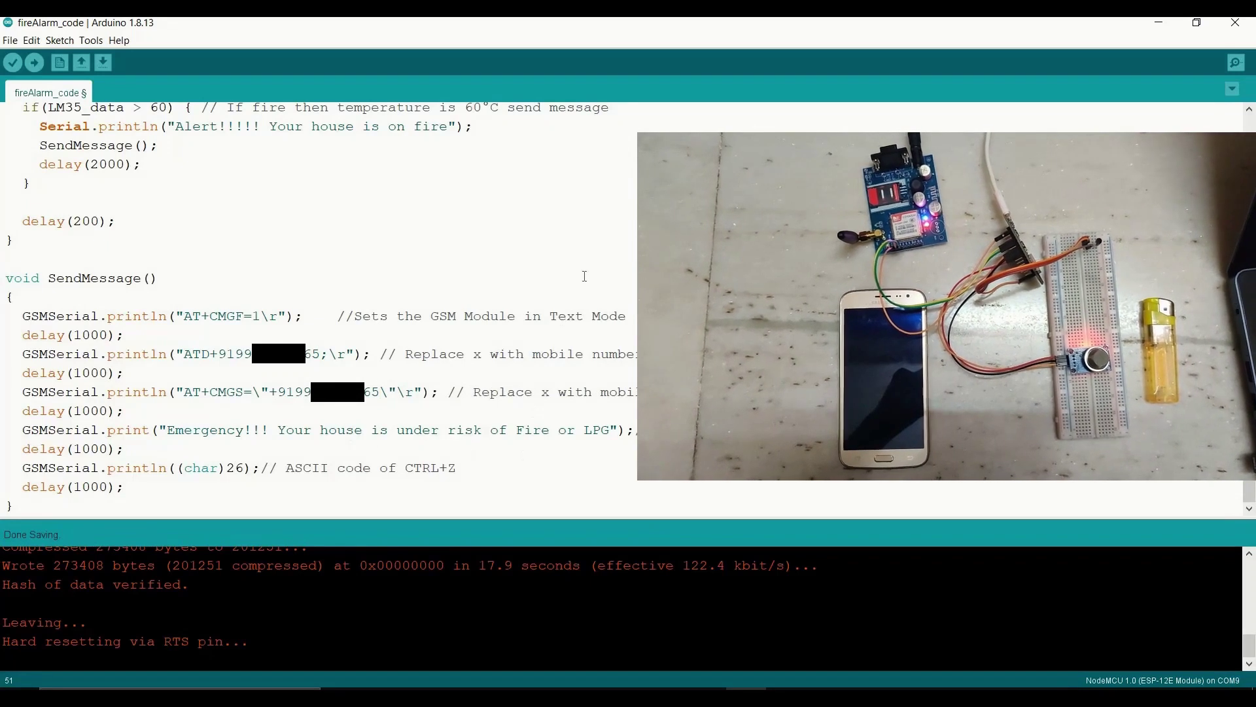
scroll(584, 277, "up", 1)
scroll(421, 291, "up", 10)
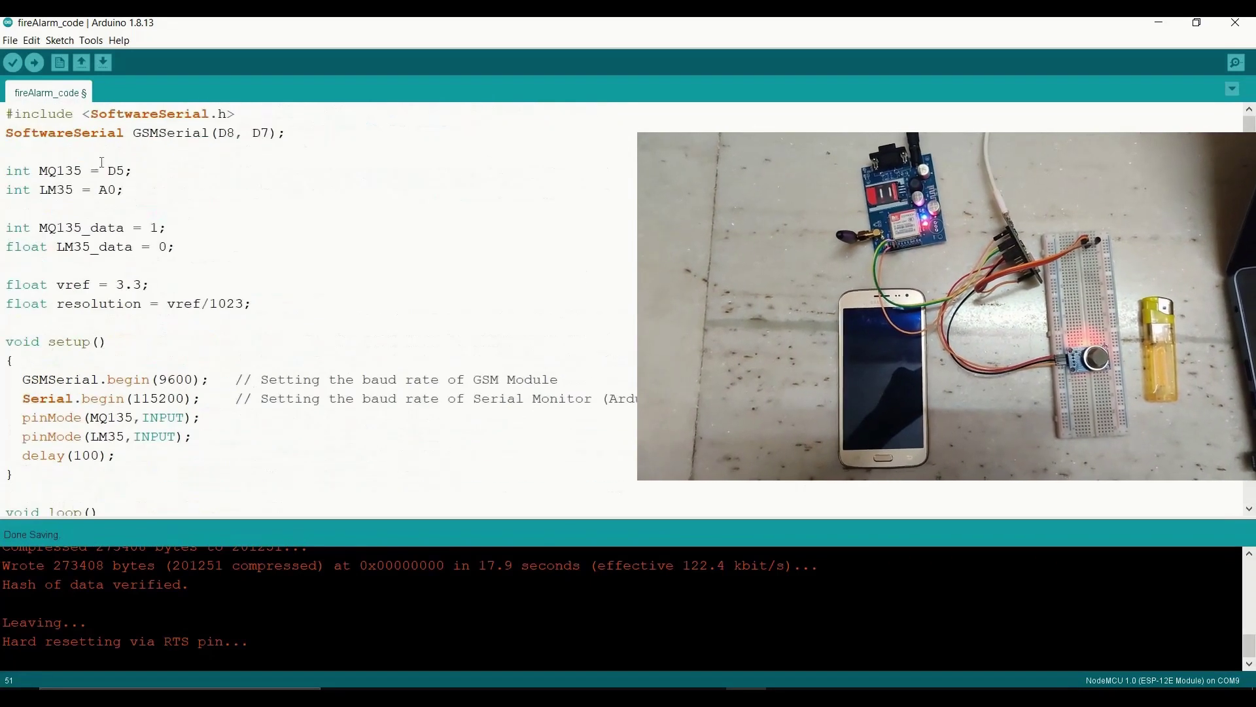
Step: Confirm the NodeMCU 1.0 board on COM9 and upload fireAlarm_code to it
left_click(91, 42)
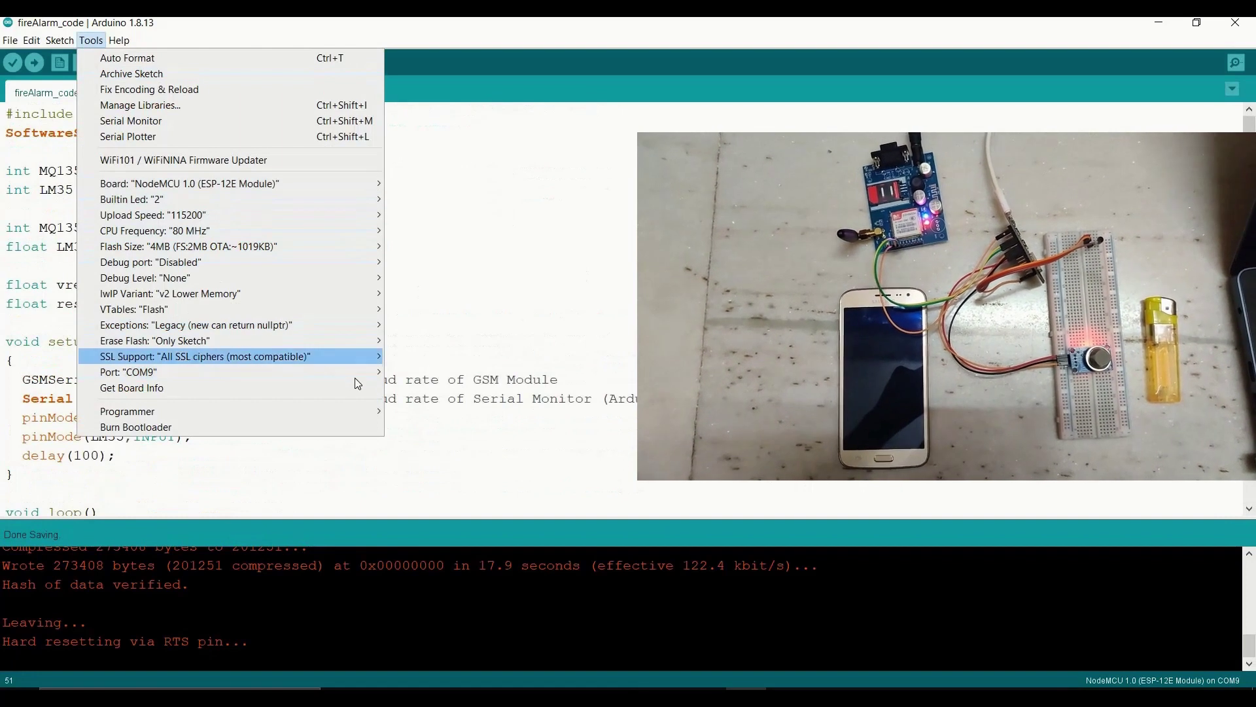
mouse_move(129, 373)
left_click(417, 388)
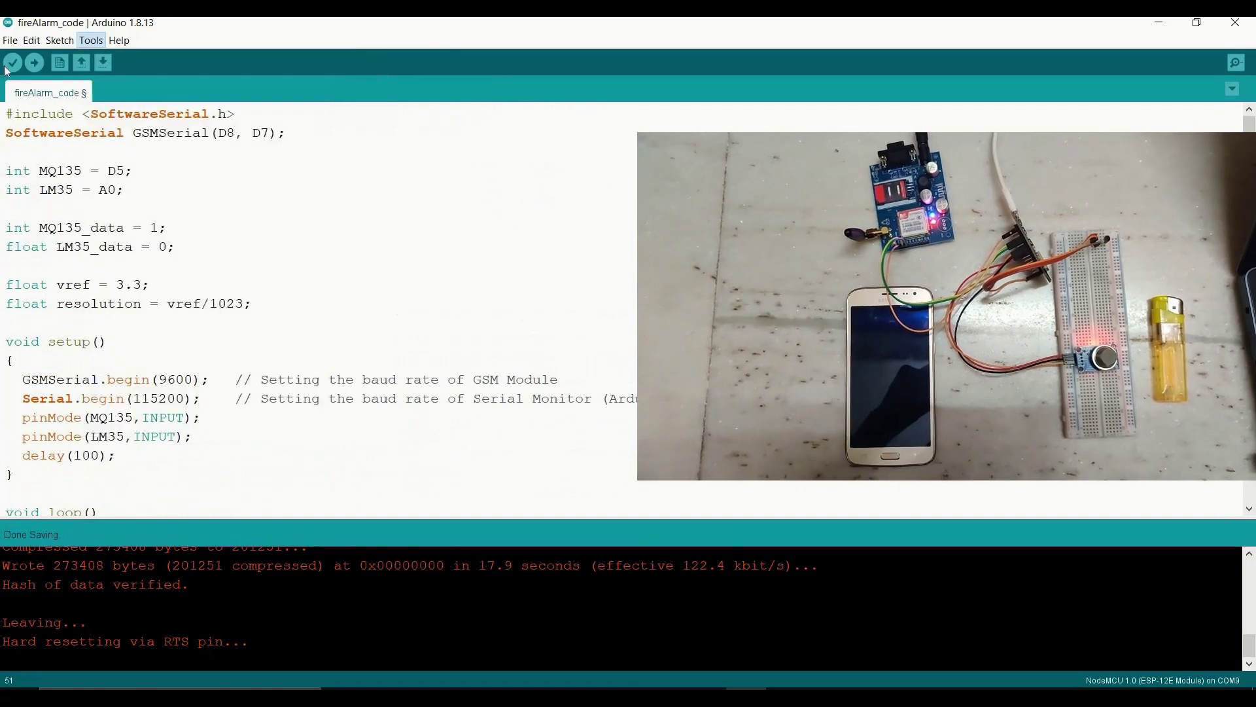
left_click(34, 62)
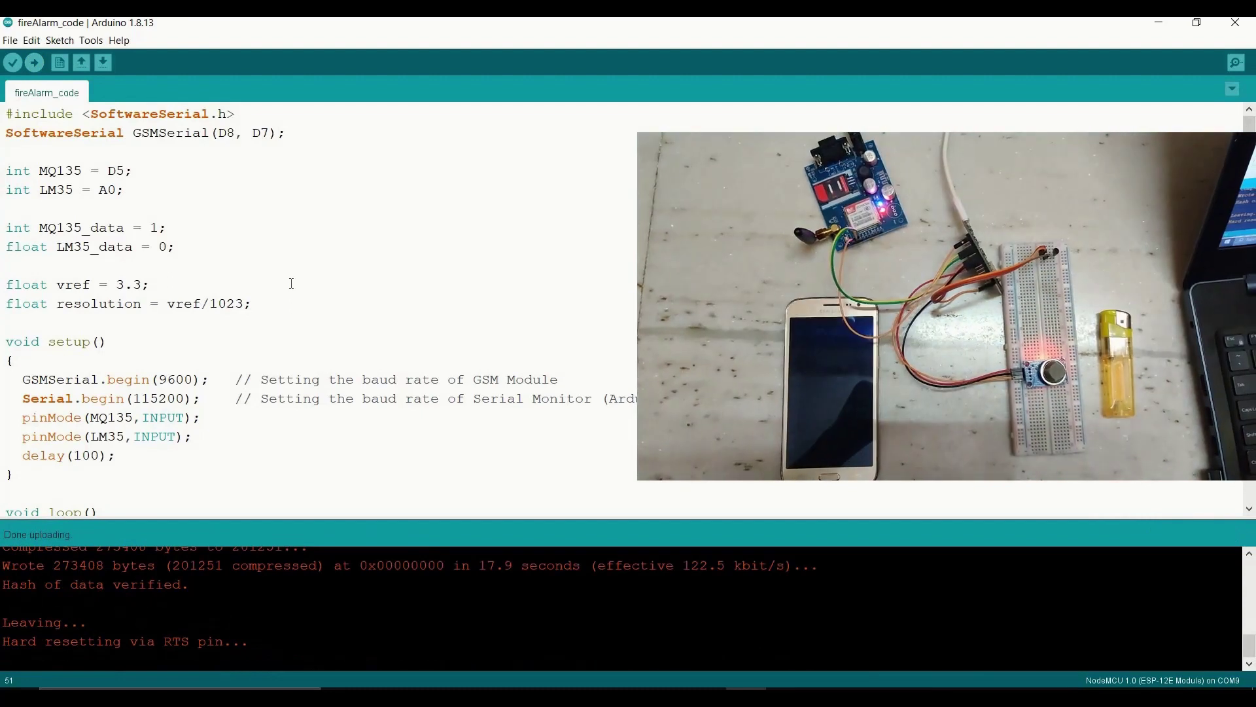
Step: Open the Serial Monitor to view LM35 readings of 27.42 at 115200 baud
left_click(1236, 62)
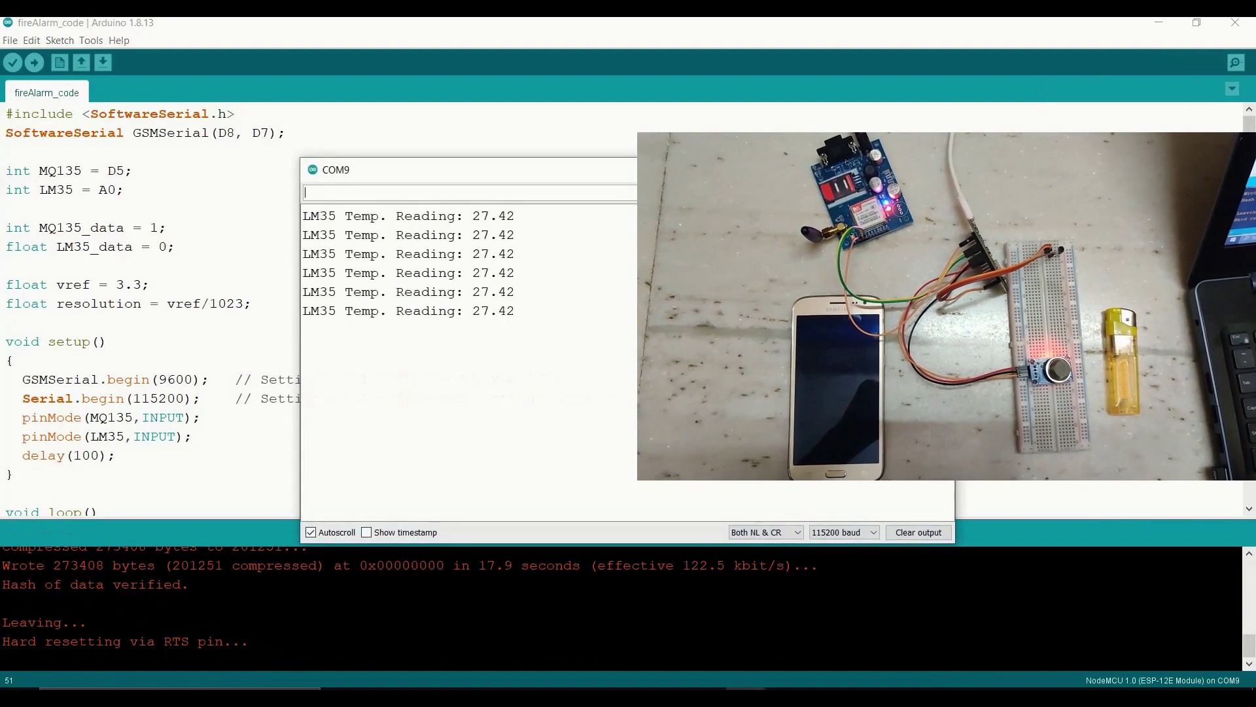